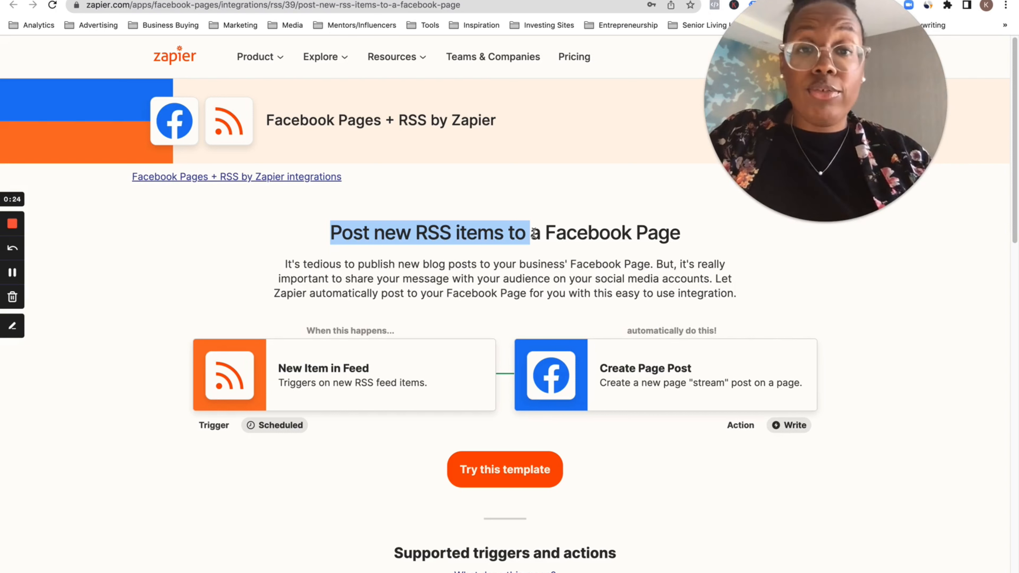
pyautogui.moveTo(578, 572)
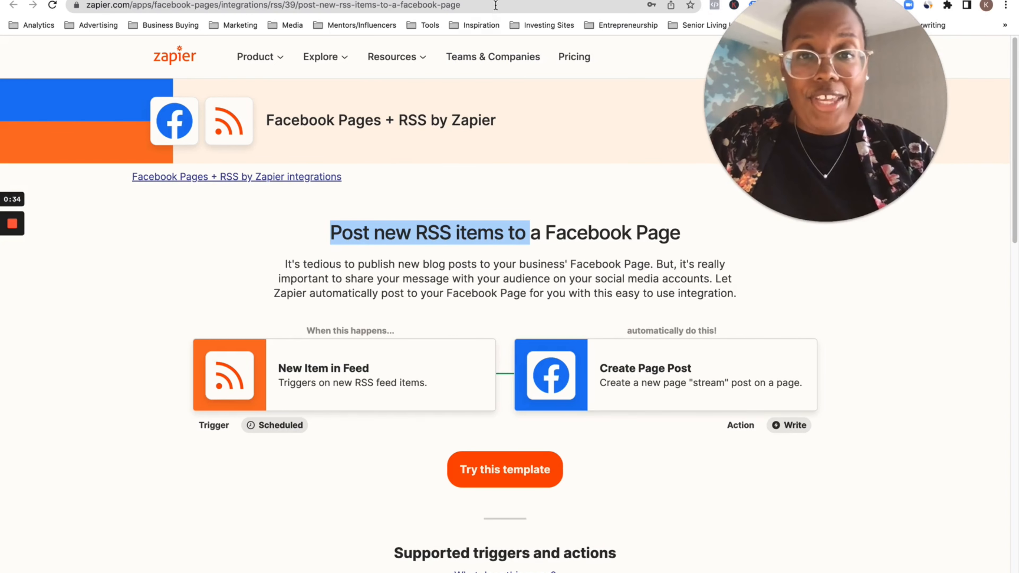
pyautogui.click(552, 1)
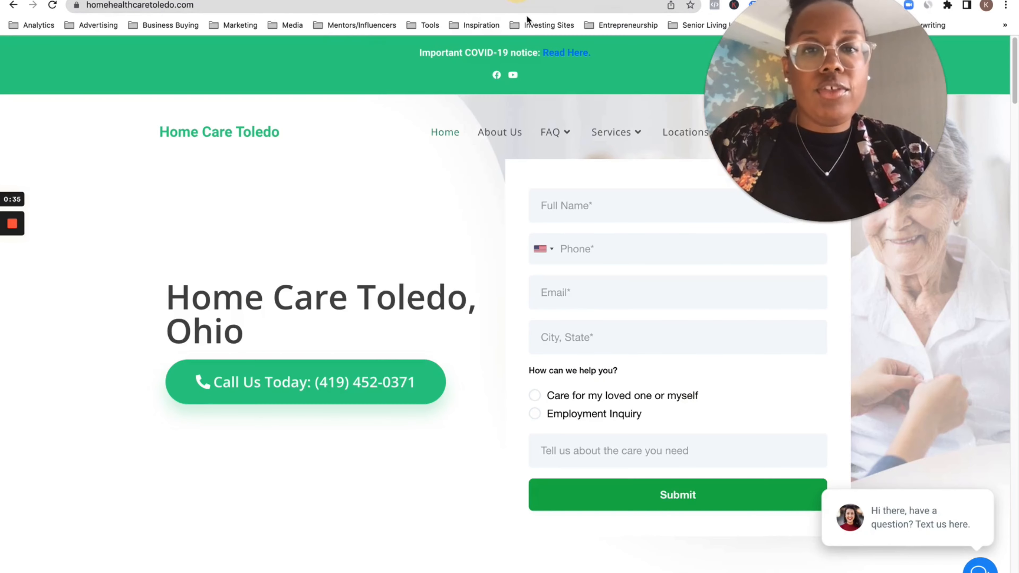
pyautogui.click(385, 9)
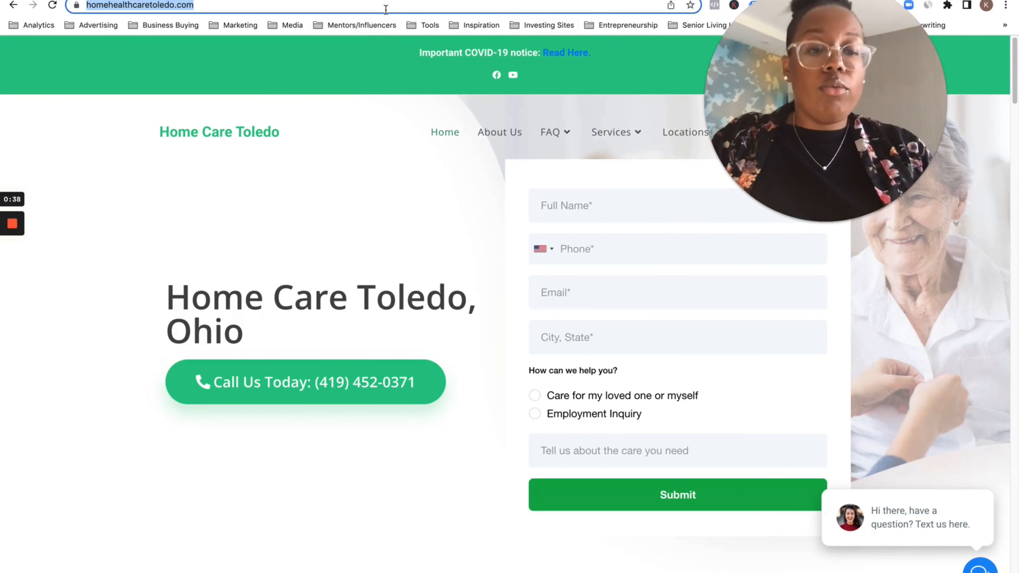
pyautogui.click(385, 9)
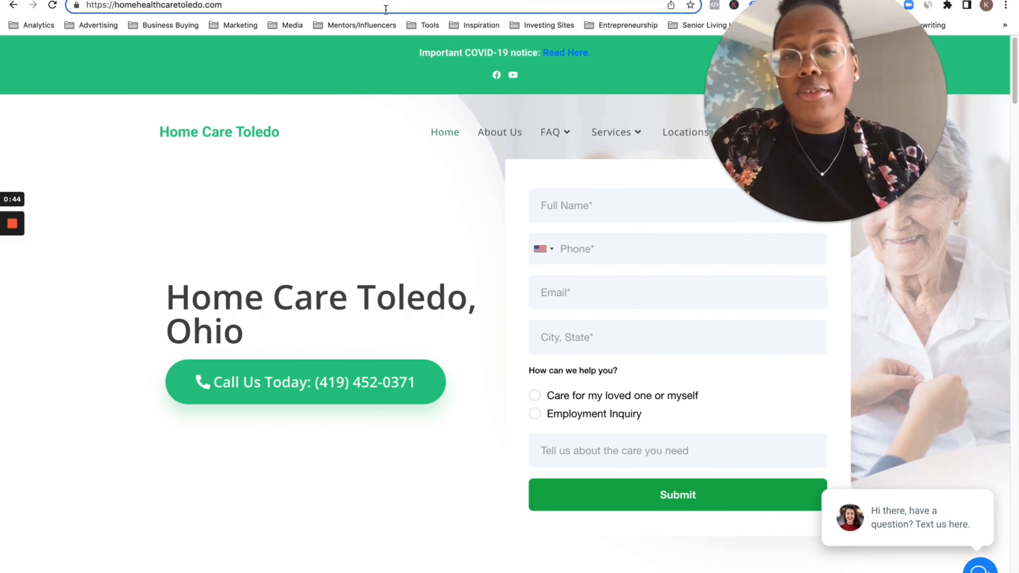
pyautogui.write('/')
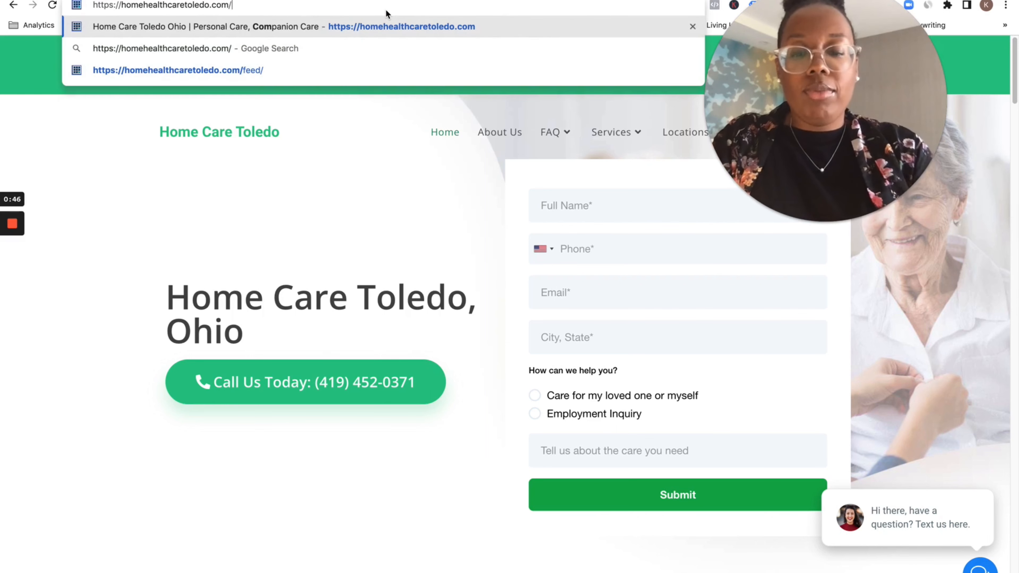
pyautogui.write('feed')
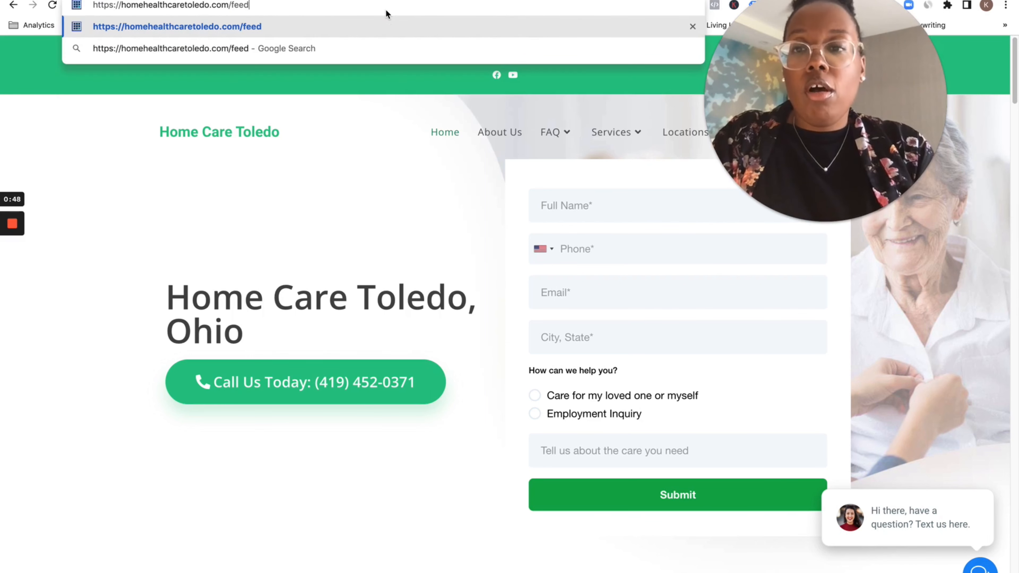
pyautogui.click(231, 5)
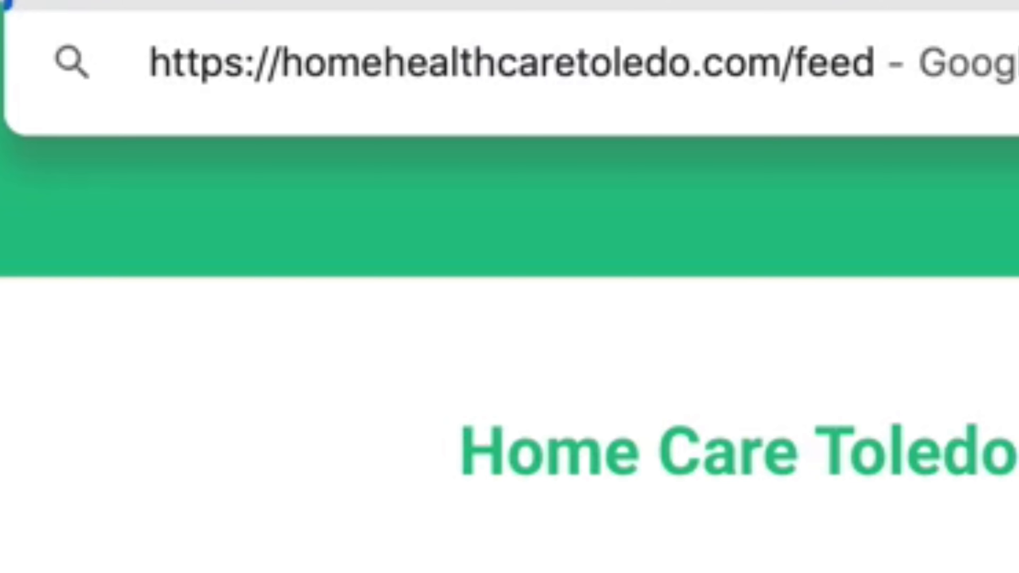
pyautogui.press('Return')
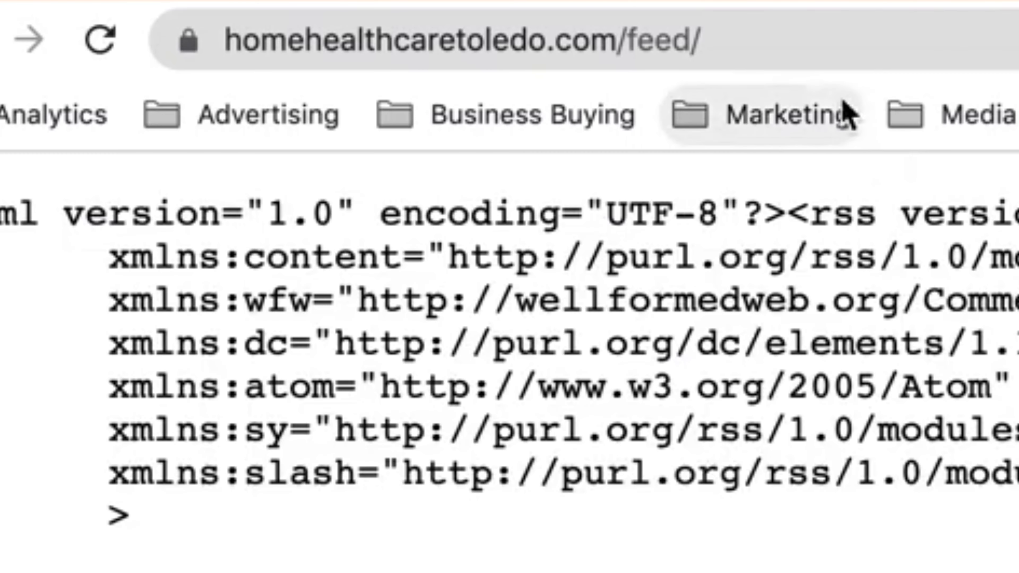
# Return to the Zapier page and start a Zap from the "Post new RSS items to a Facebook Page" template
pyautogui.click(236, 5)
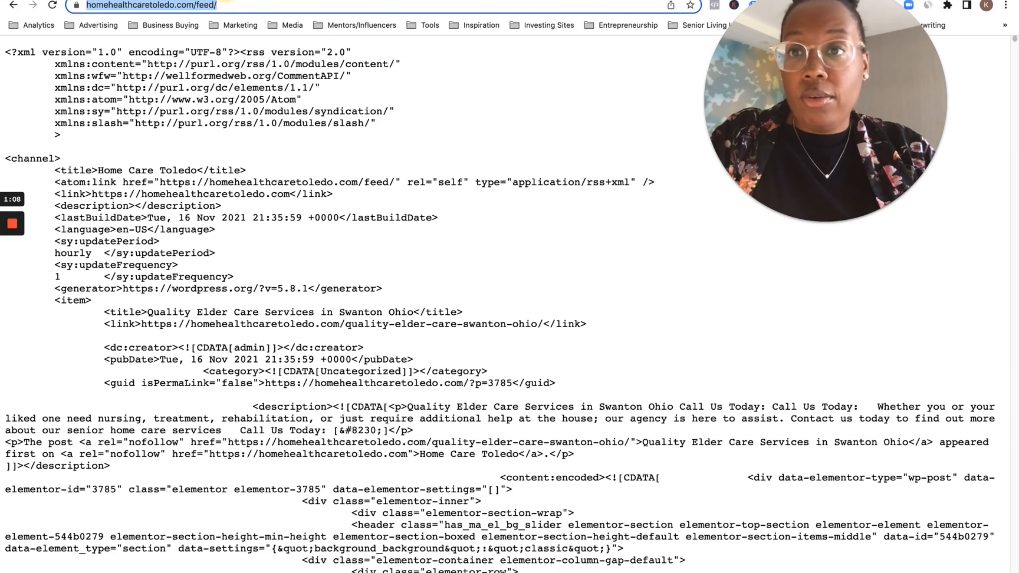
pyautogui.hotkey('ctrl', 'Tab')
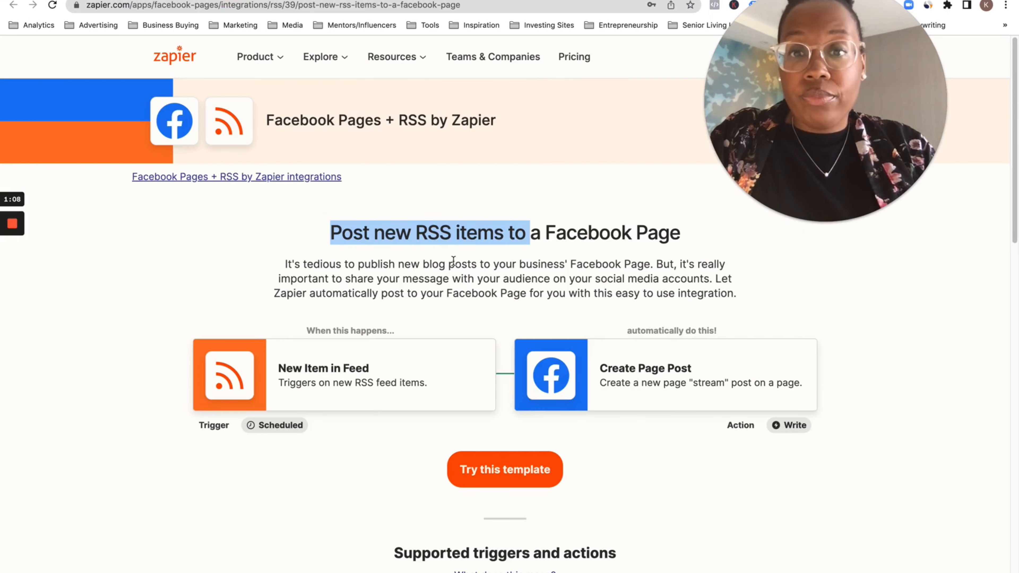
pyautogui.click(484, 234)
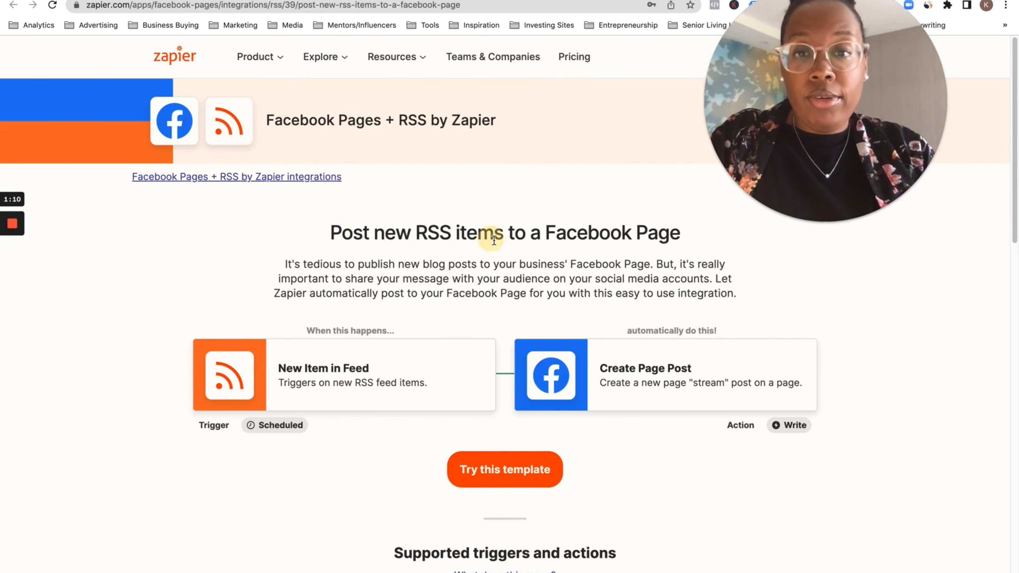
pyautogui.click(513, 479)
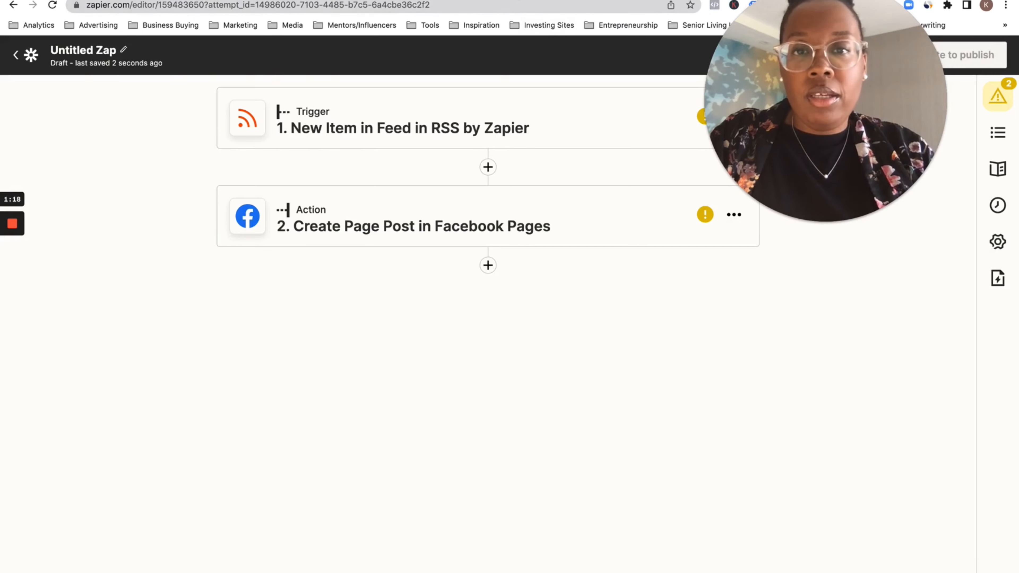
# Copy the web address of the homehealthcaretoledo.com RSS feed and return to the Zap editor
pyautogui.click(461, 0)
pyautogui.rightClick(371, 5)
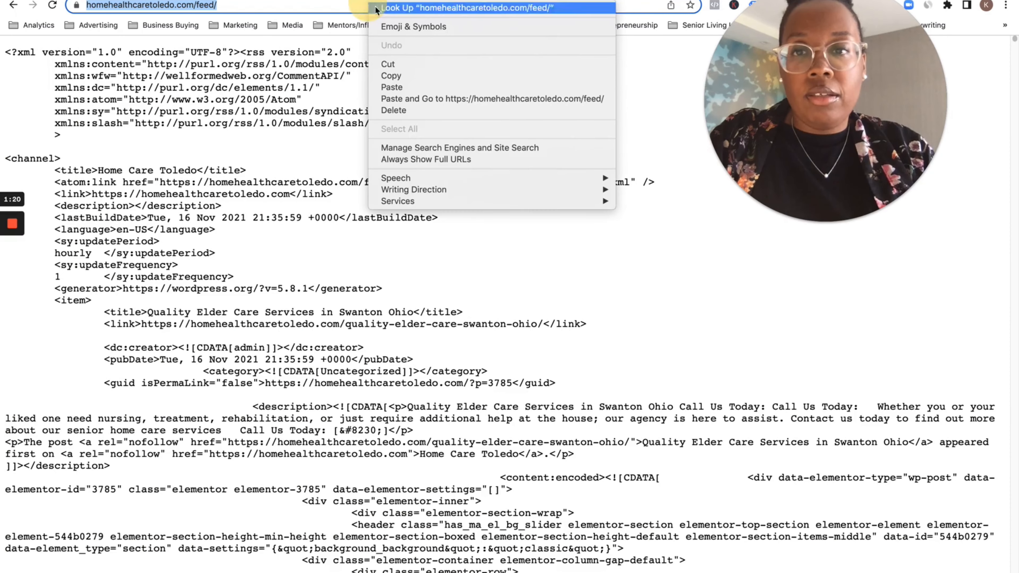
pyautogui.click(421, 77)
pyautogui.hotkey('ctrl', 'shift', 'Tab')
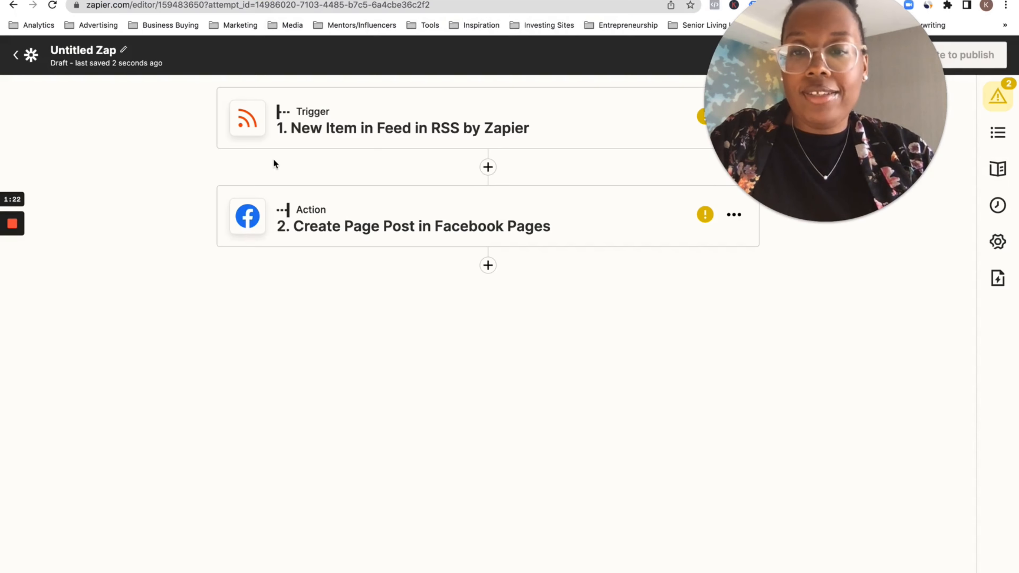
# Open the Zap's trigger and accept RSS by Zapier with the New Item in Feed event
pyautogui.moveTo(839, 88); pyautogui.dragTo(896, 436)
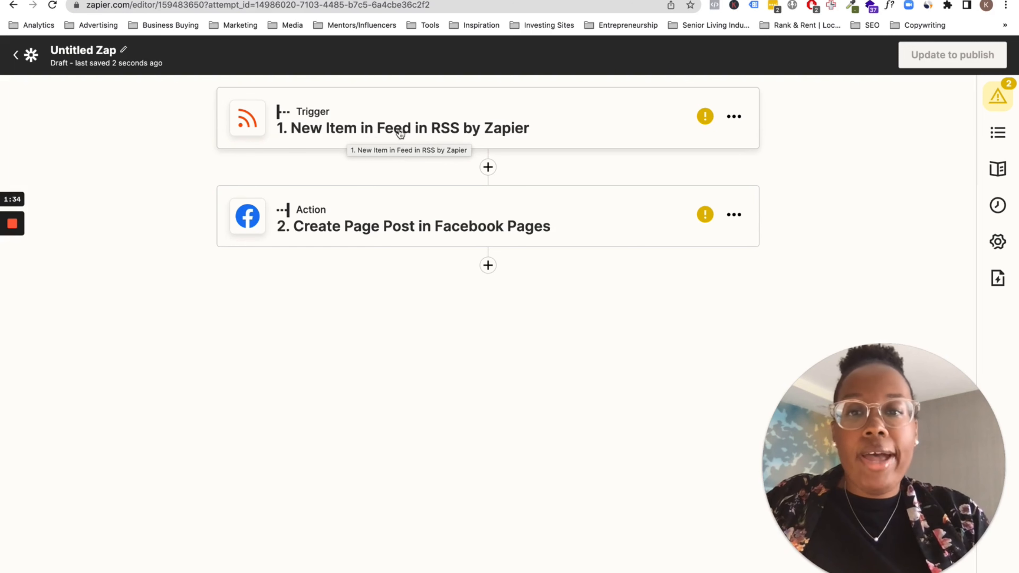
pyautogui.click(476, 132)
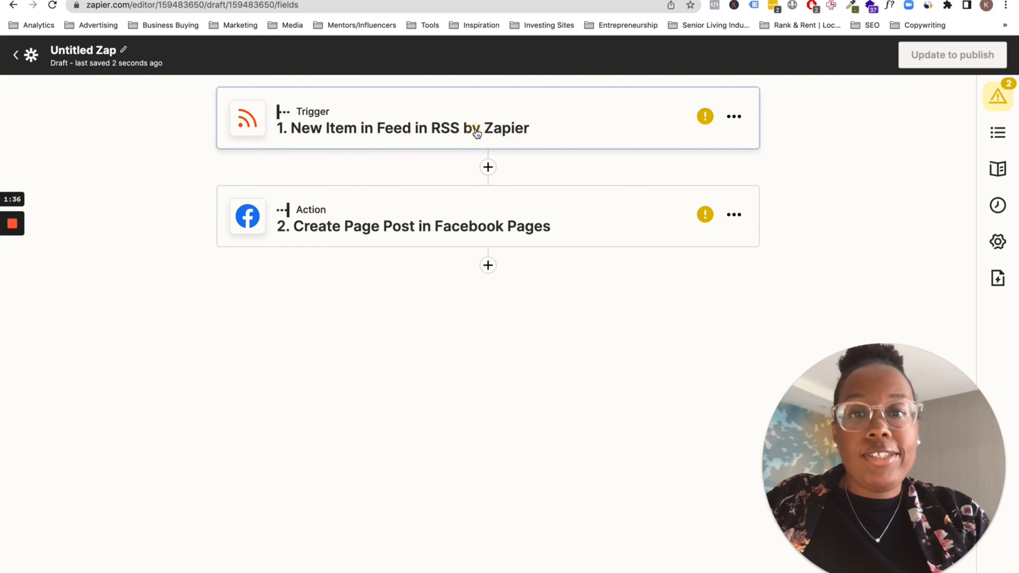
pyautogui.click(371, 176)
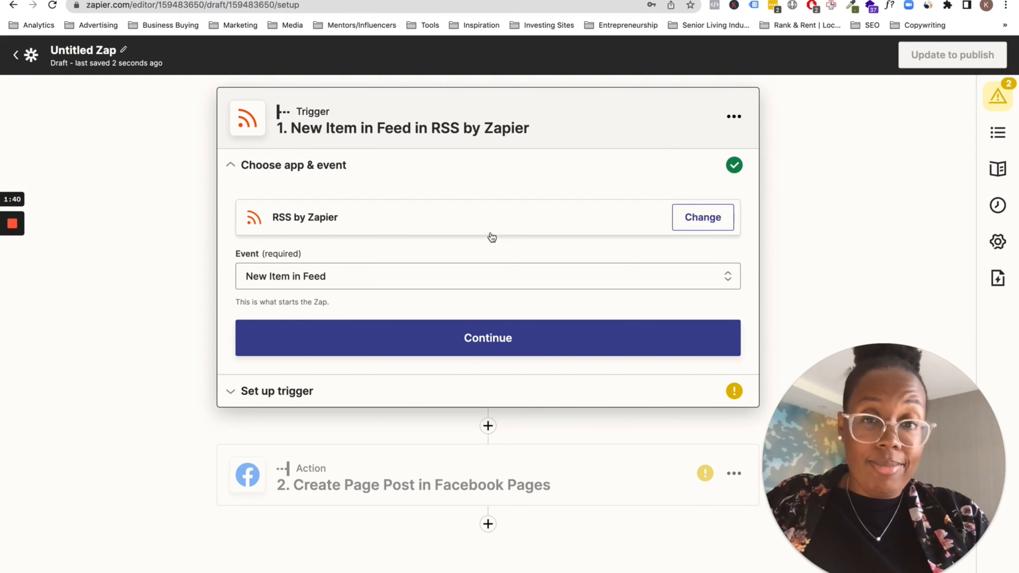
pyautogui.click(504, 347)
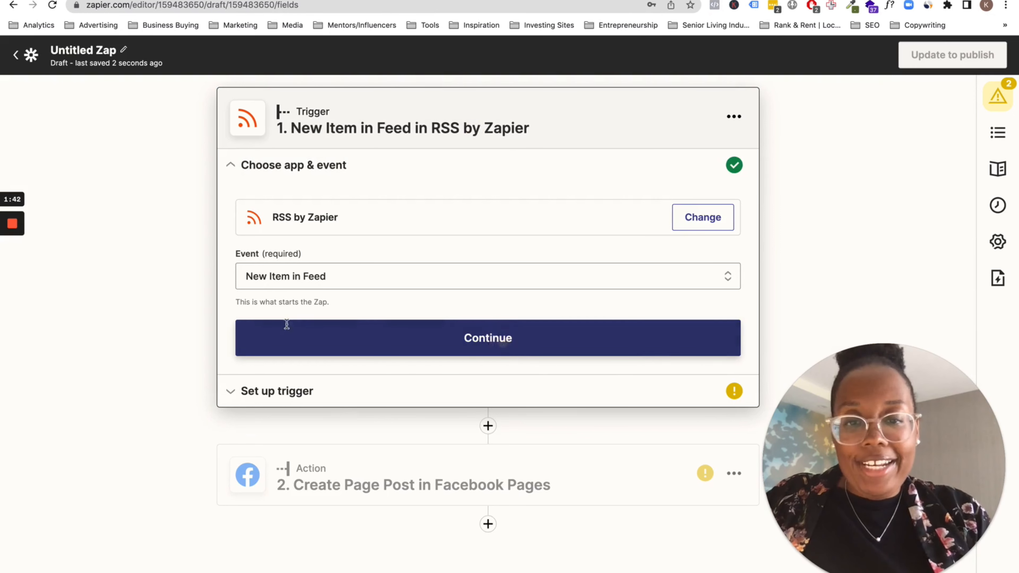
pyautogui.click(297, 263)
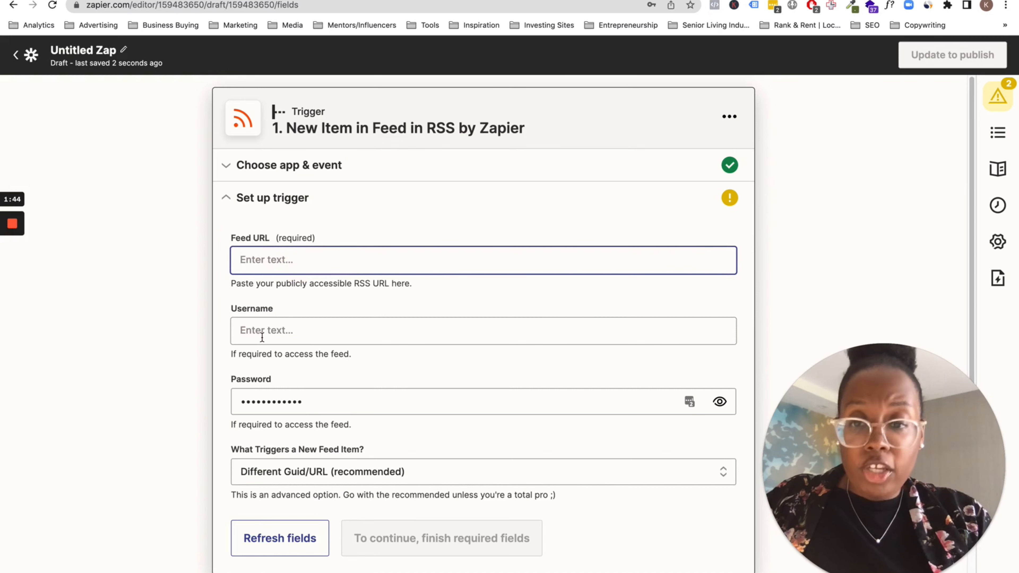
pyautogui.rightClick(271, 260)
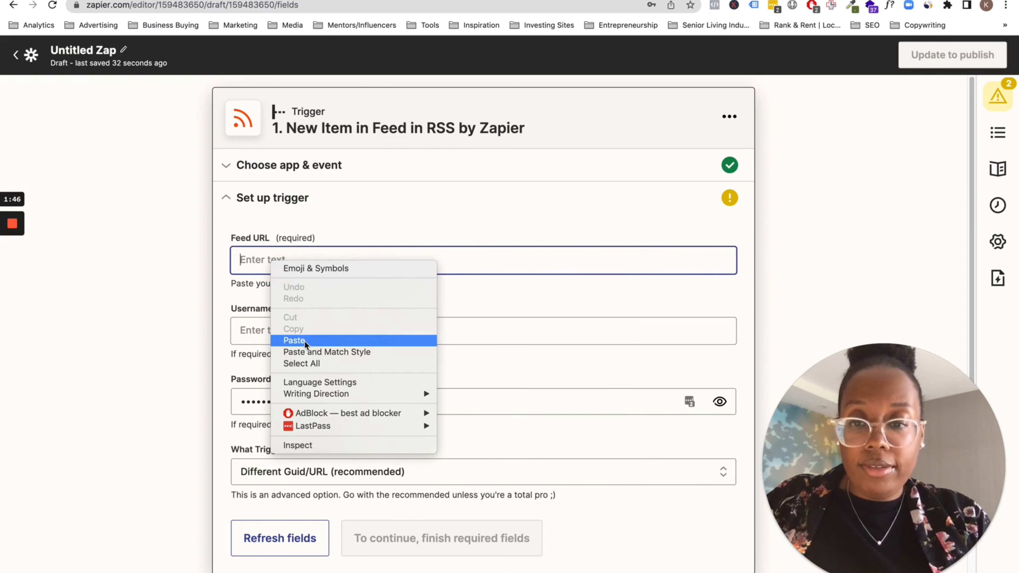
pyautogui.click(303, 341)
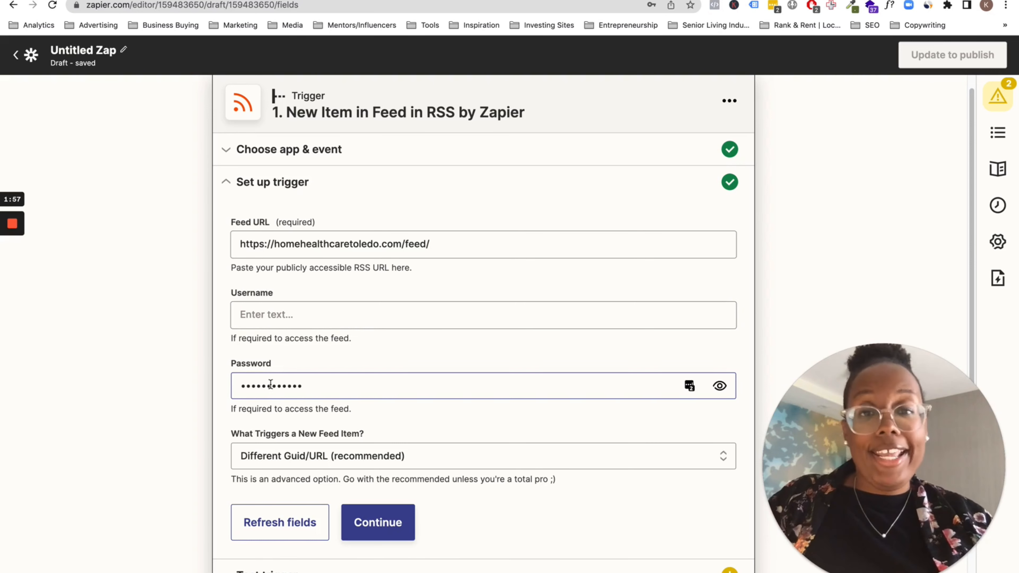
# Review the options for what triggers a new feed item, keep Different Guid/URL (recommended), and complete the trigger setup
pyautogui.scroll(-1, 359, 410)
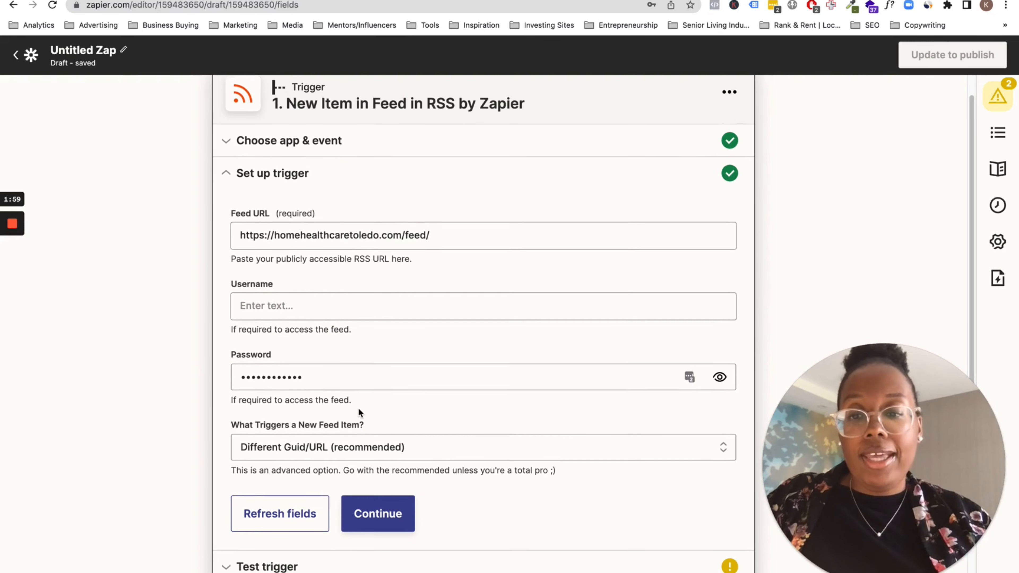
pyautogui.moveTo(234, 427); pyautogui.dragTo(386, 423)
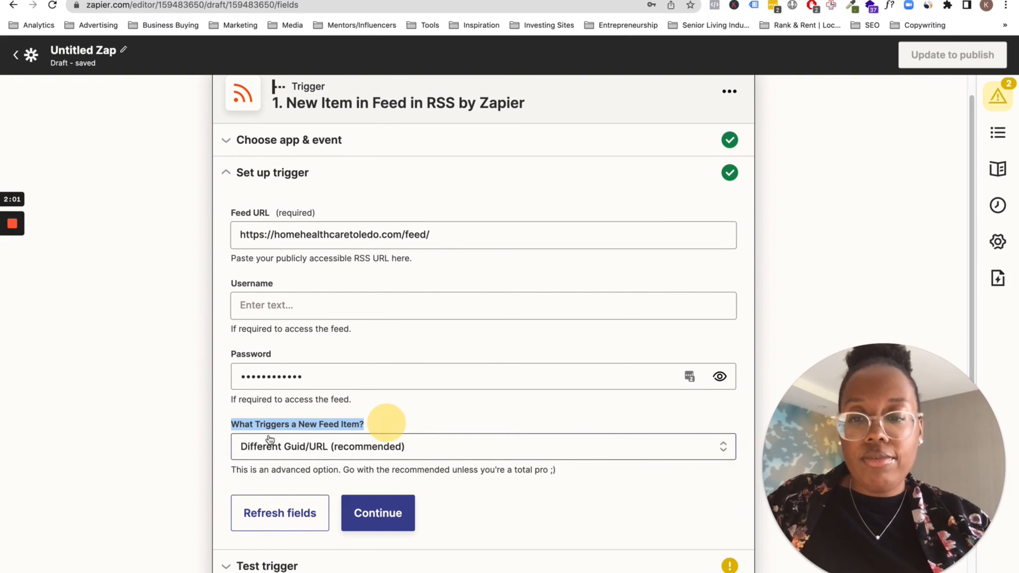
pyautogui.click(354, 448)
pyautogui.scroll(-3, 321, 446)
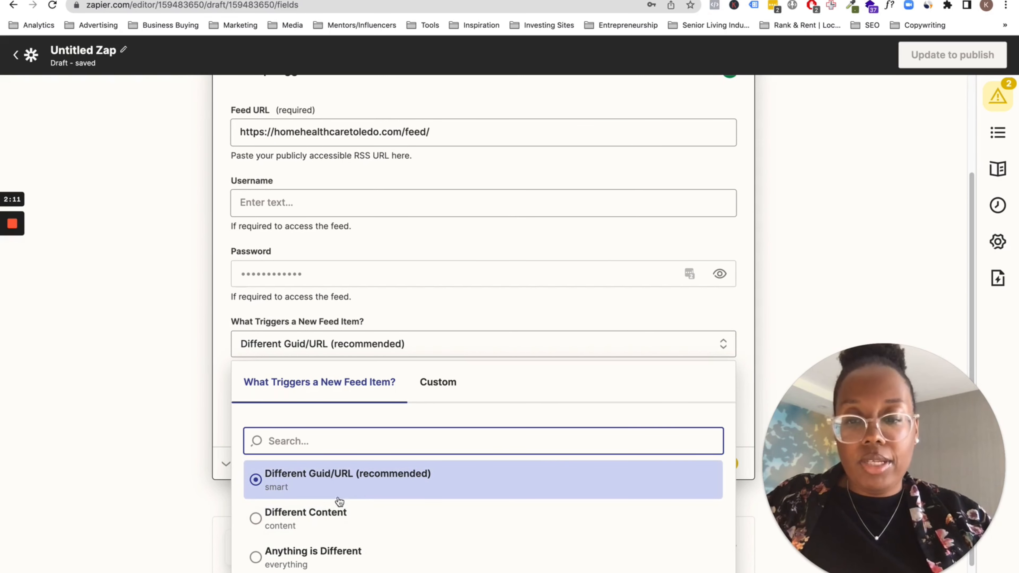
pyautogui.scroll(-2, 342, 513)
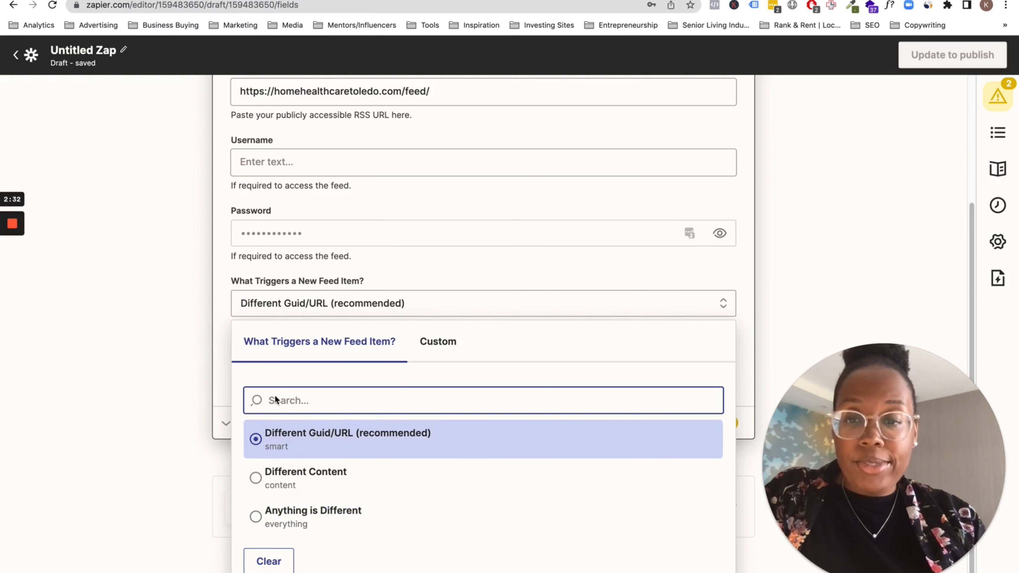
pyautogui.click(215, 295)
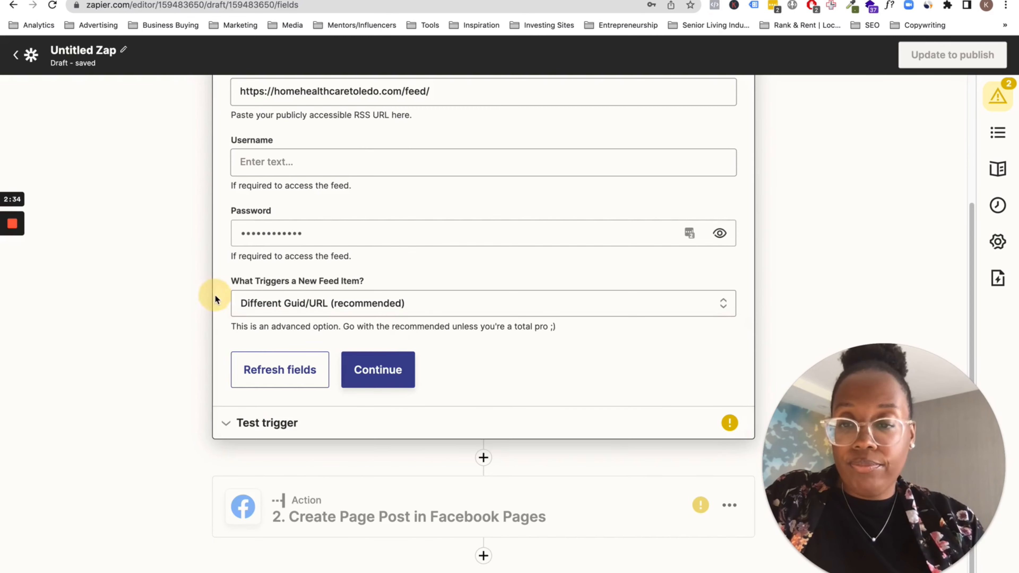
pyautogui.click(396, 363)
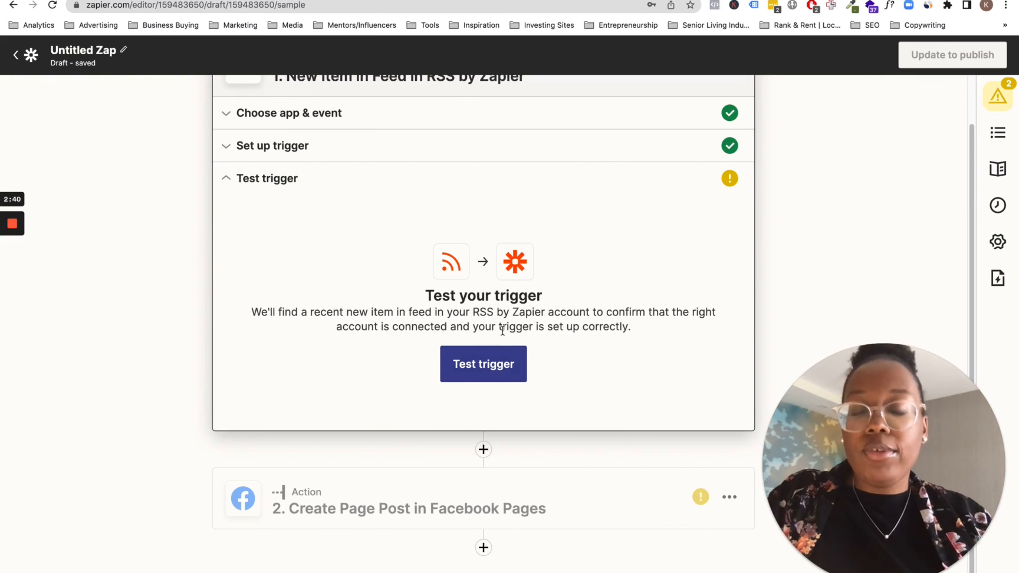
# Test the RSS trigger, then continue to the Create Page Post action after reviewing the sample feed item's data
pyautogui.click(495, 366)
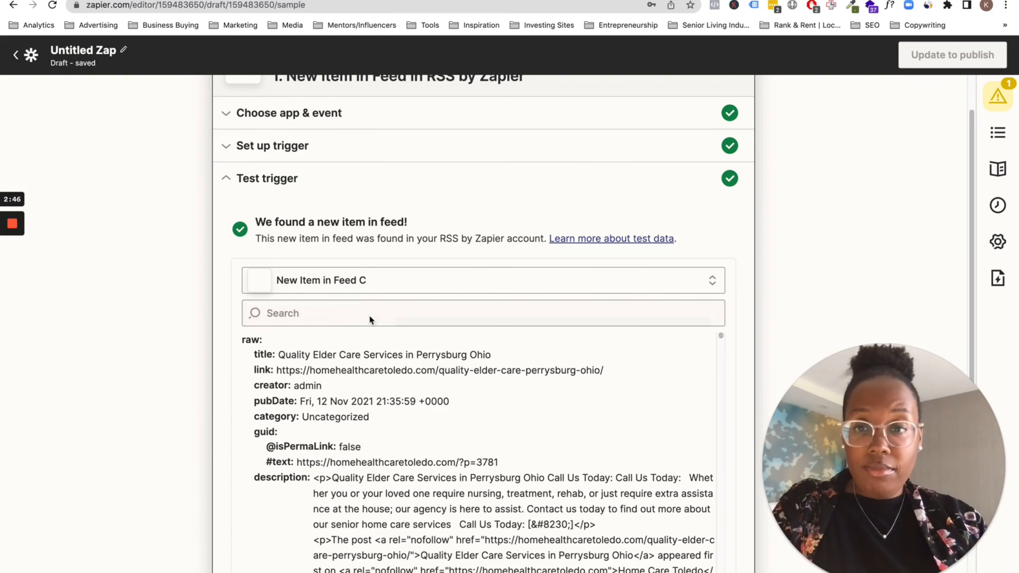
pyautogui.moveTo(255, 222); pyautogui.dragTo(431, 222)
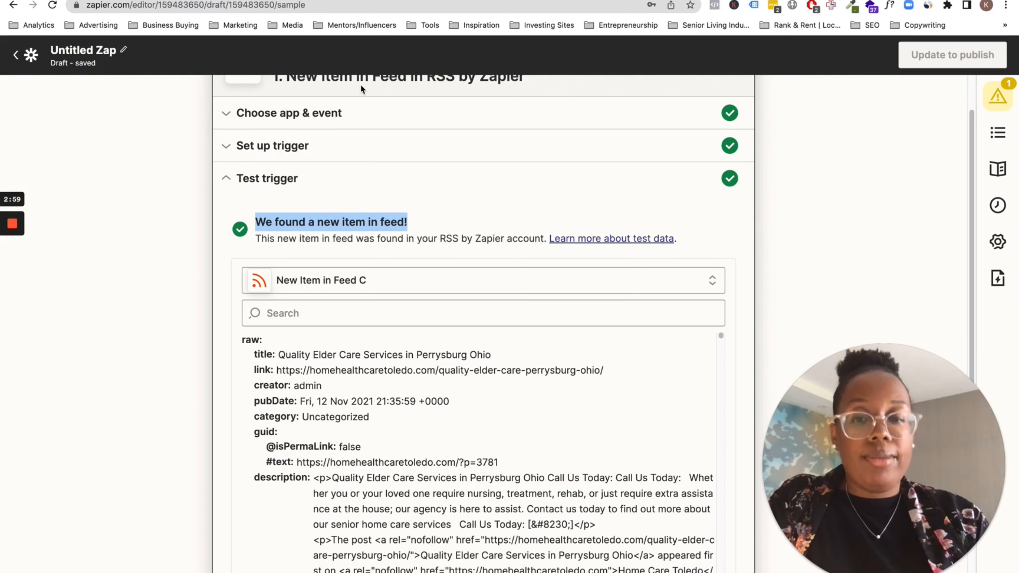
pyautogui.scroll(-1, 462, 240)
pyautogui.scroll(-3, 461, 241)
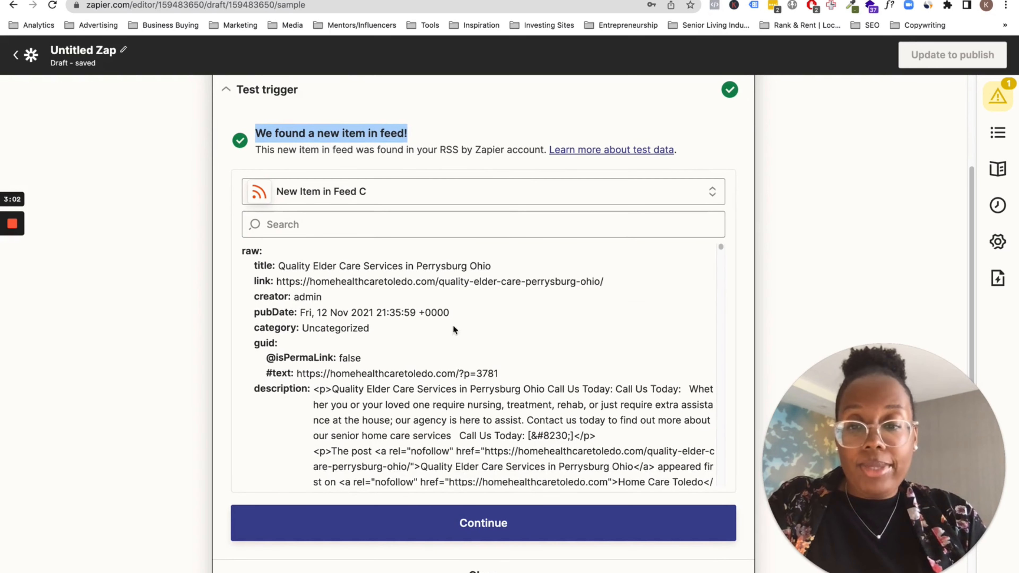
pyautogui.moveTo(243, 250); pyautogui.dragTo(373, 313)
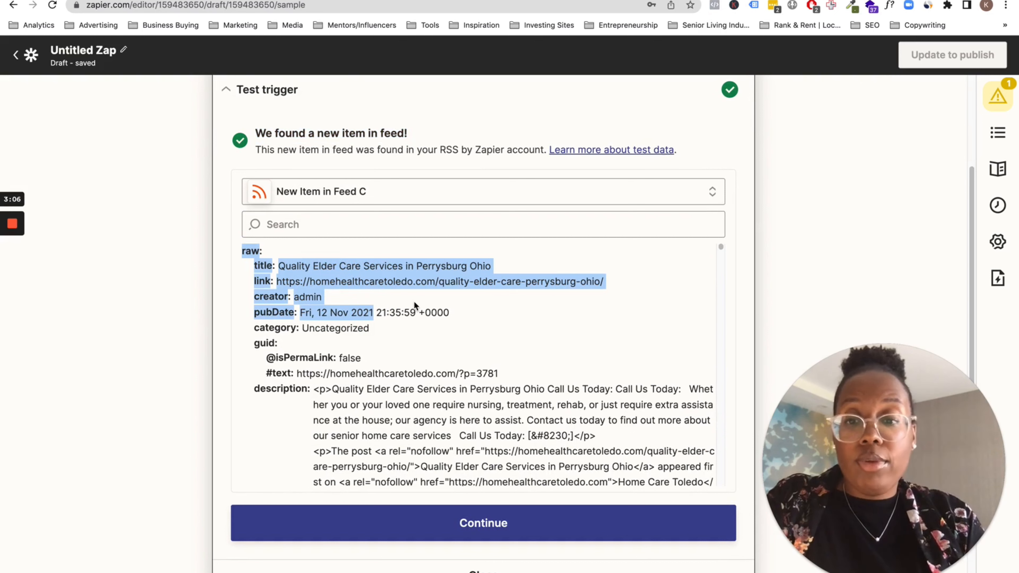
pyautogui.click(377, 319)
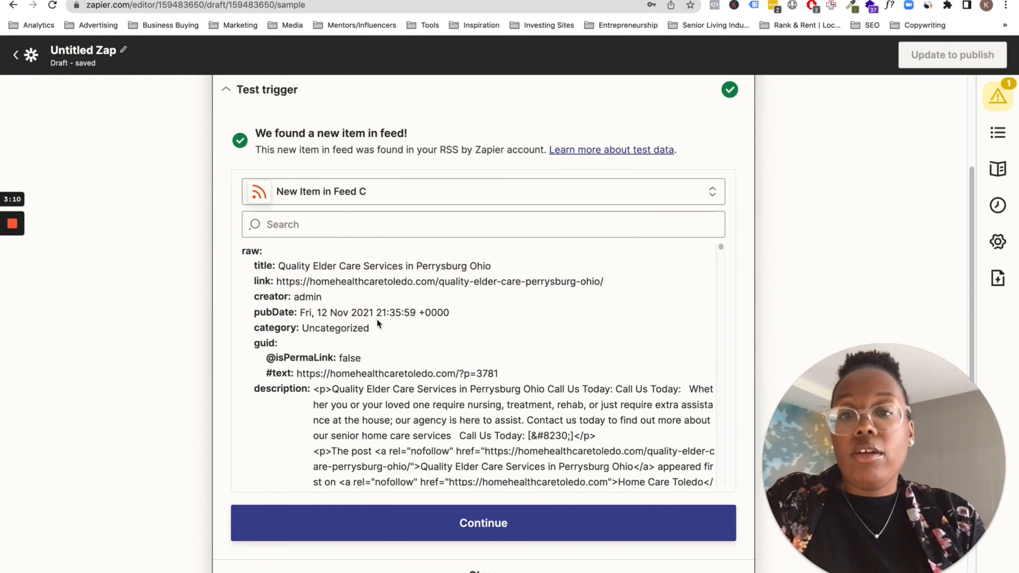
pyautogui.scroll(-10, 377, 319)
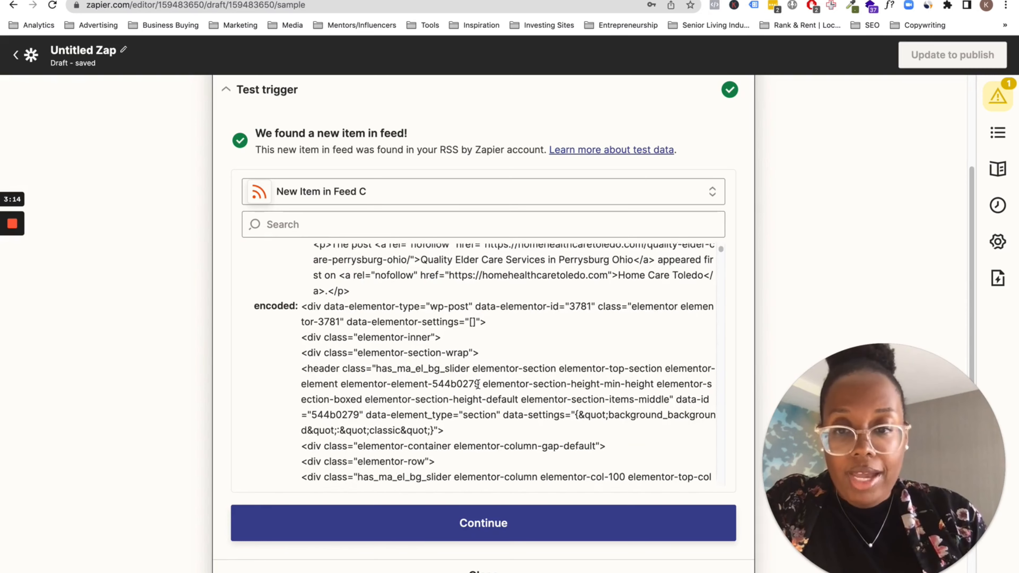
pyautogui.scroll(-10, 477, 383)
pyautogui.scroll(20, 477, 382)
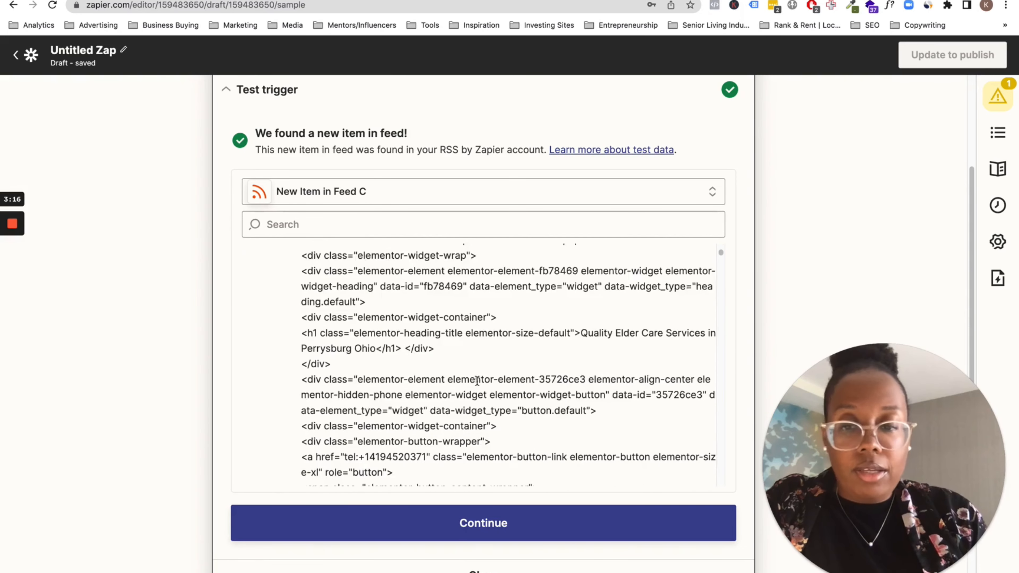
pyautogui.click(471, 513)
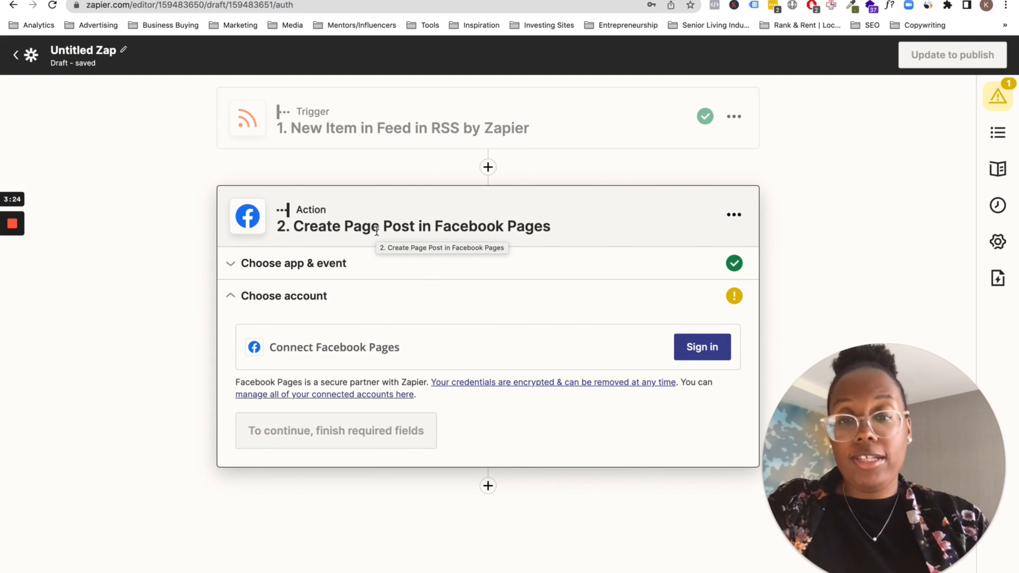
# Keep Facebook Pages with the Create Page Post event for the action and continue with the connected Facebook Pages account
pyautogui.click(368, 265)
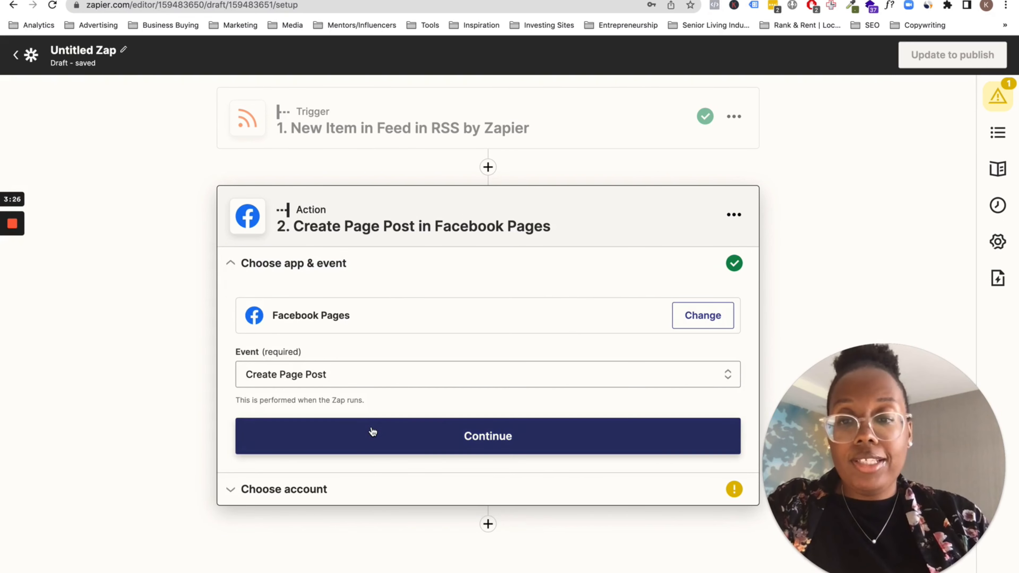
pyautogui.click(430, 437)
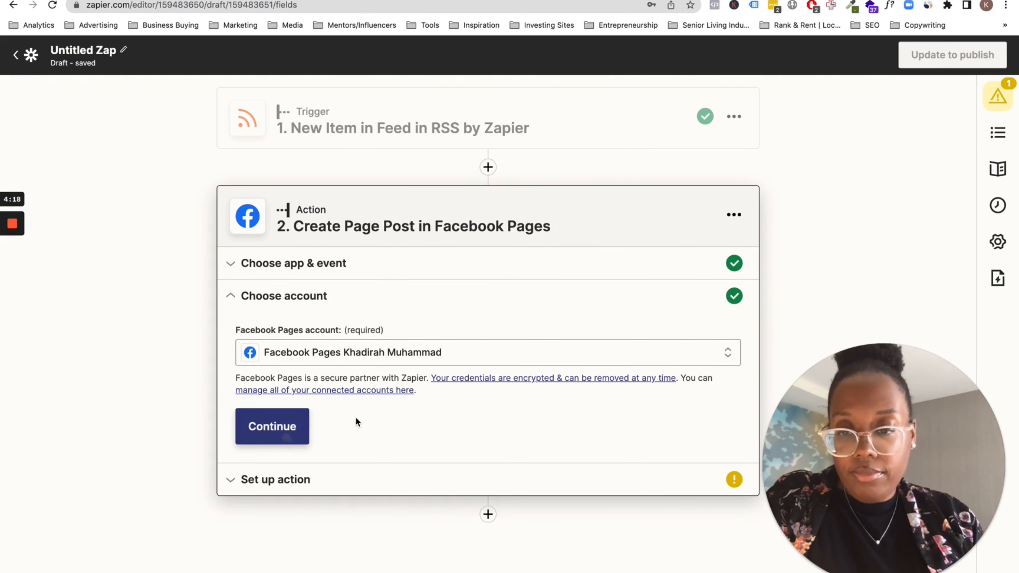
pyautogui.click(277, 429)
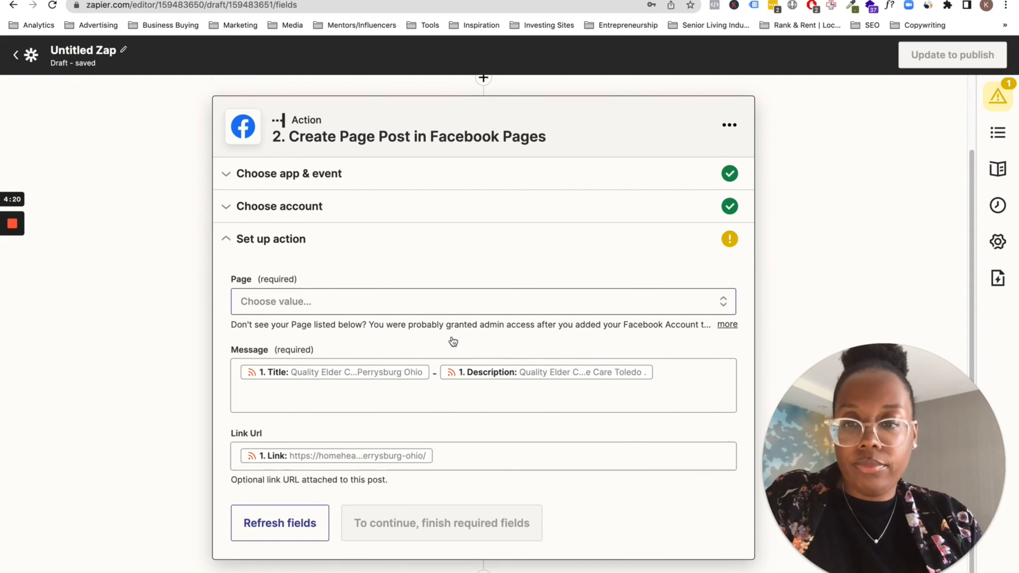
# Set the post's Page to Omnipotent Marketing and open the Message field to review its Title and Description feed data
pyautogui.click(365, 299)
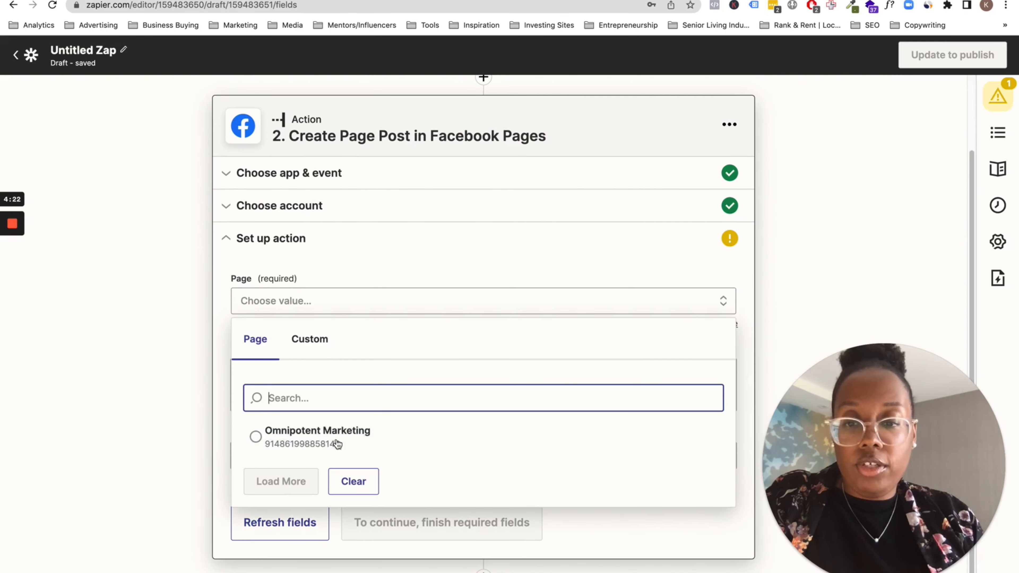
pyautogui.click(309, 444)
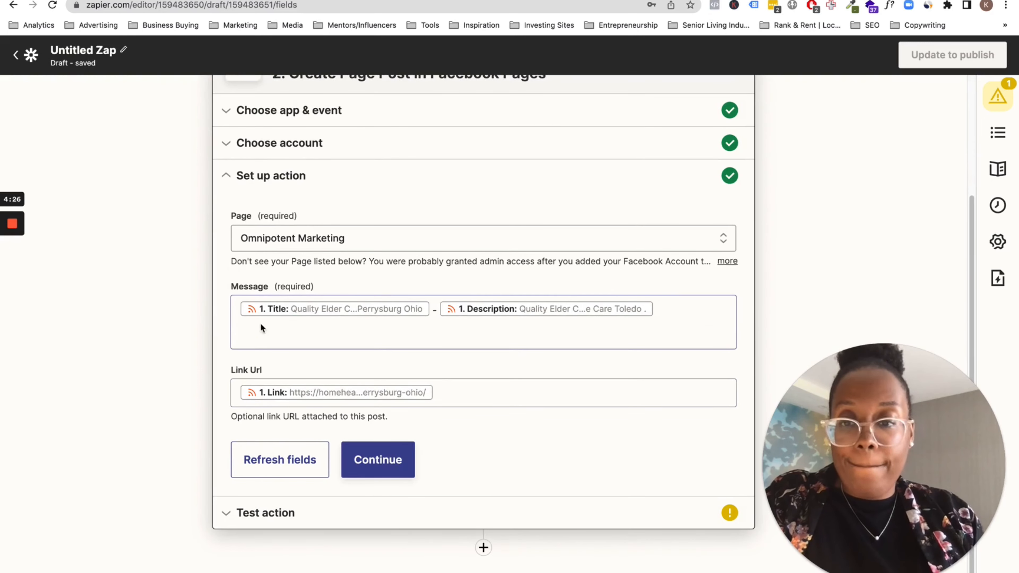
pyautogui.click(295, 334)
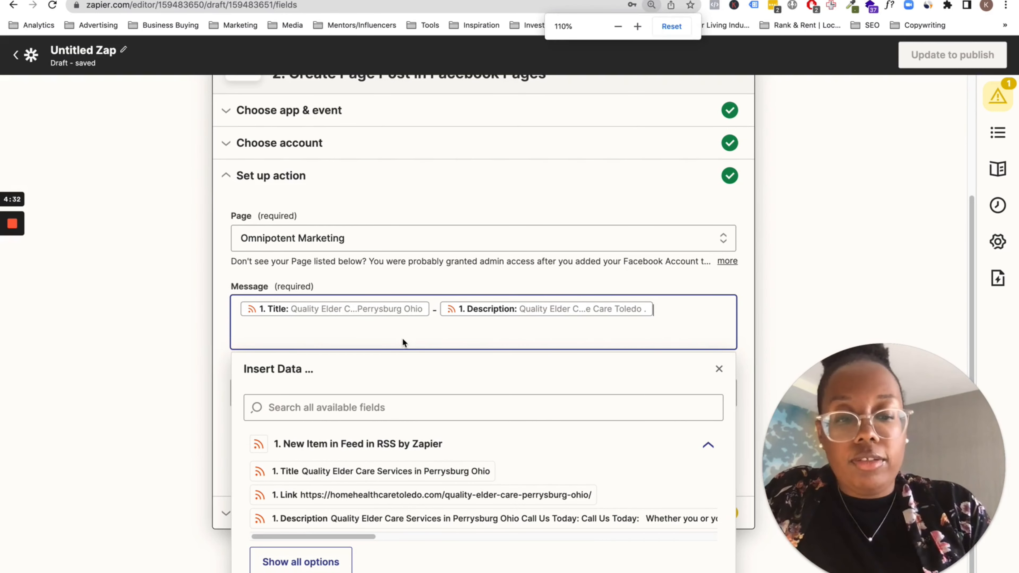
pyautogui.press('super+equal')
pyautogui.scroll(-2, 313, 325)
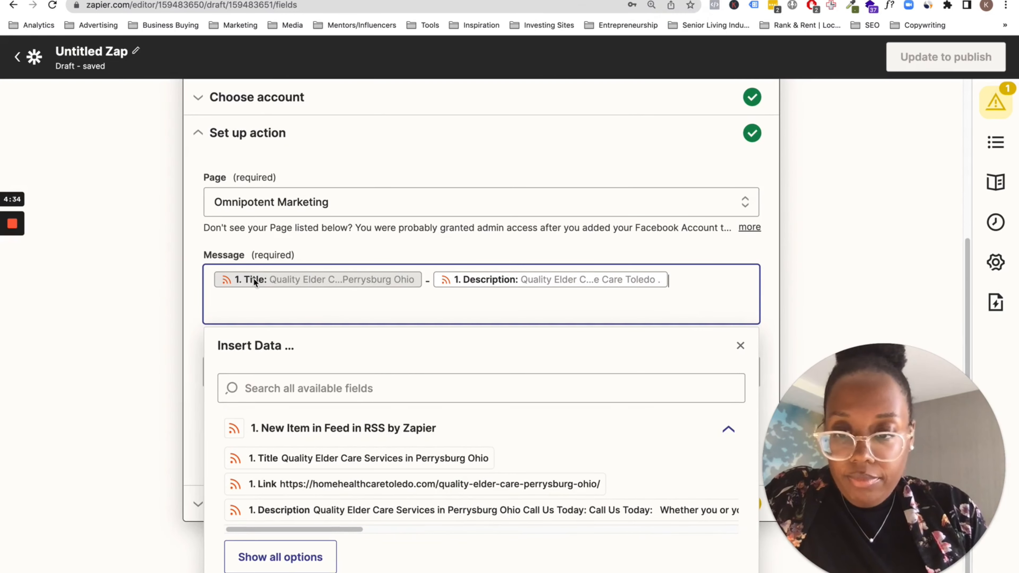